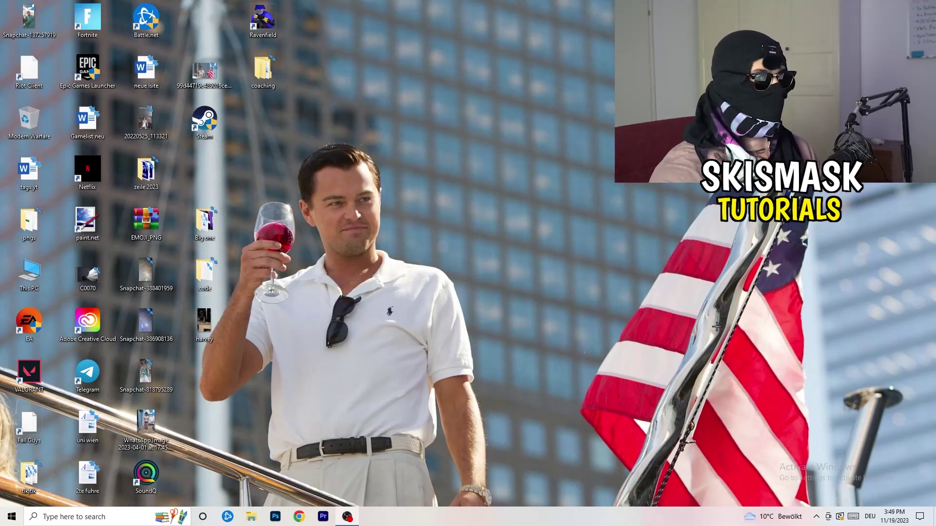
# Step: Reposition the Steam shortcut on the desktop and bring up its Properties window
pyautogui.moveTo(220, 125); pyautogui.dragTo(470, 225)
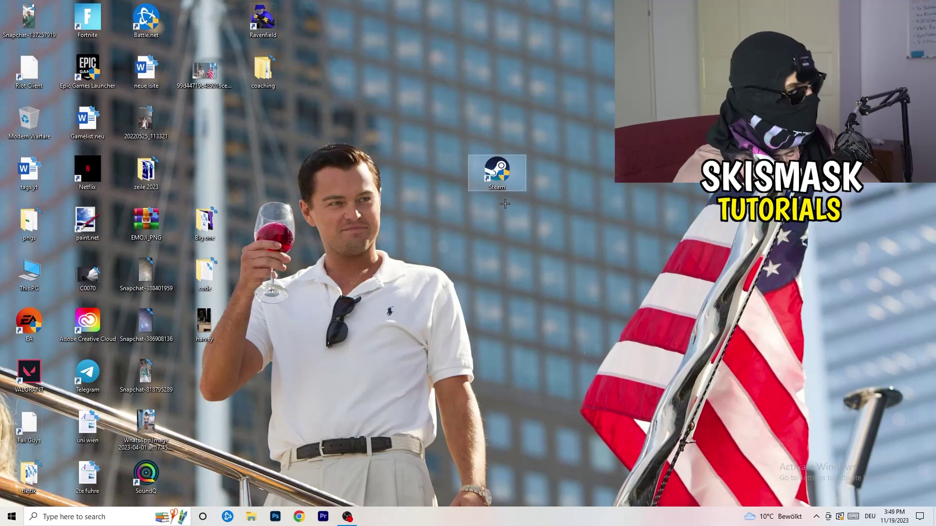
pyautogui.rightClick(502, 171)
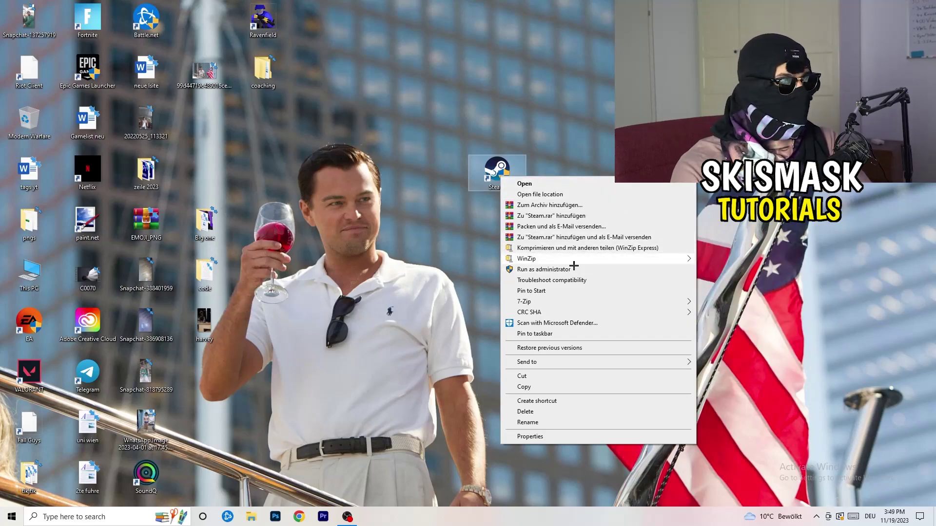
pyautogui.click(529, 437)
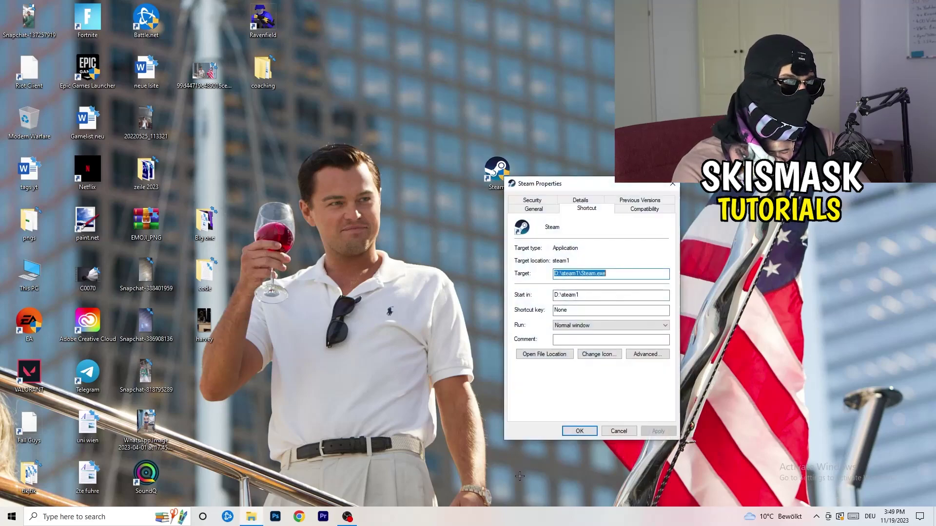
pyautogui.moveTo(589, 182); pyautogui.dragTo(419, 137)
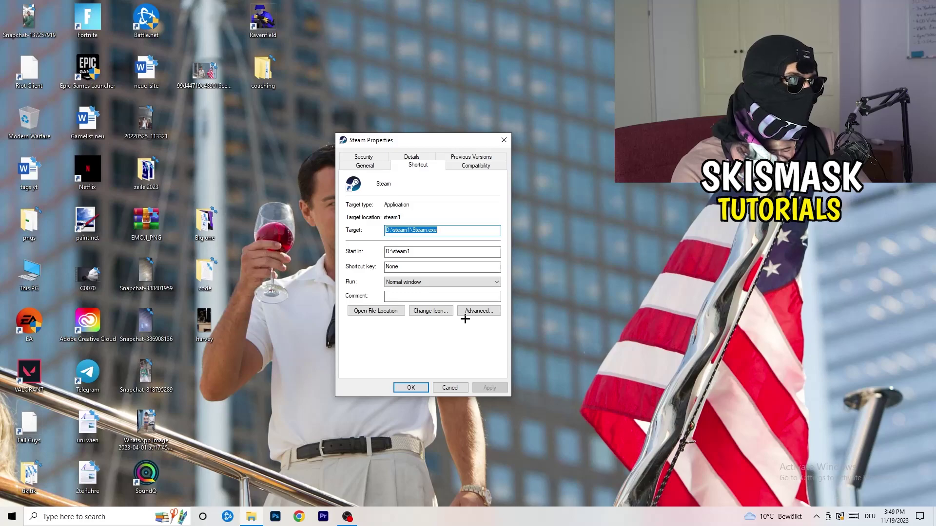
# Step: Set Steam's compatibility mode to Windows 8 and run as administrator, then confirm with OK
pyautogui.click(480, 166)
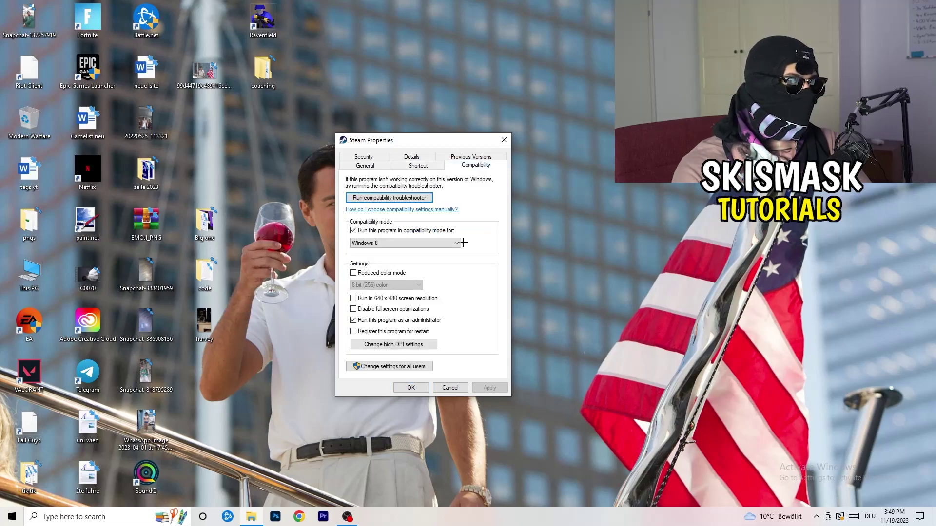
pyautogui.moveTo(429, 143); pyautogui.dragTo(538, 101)
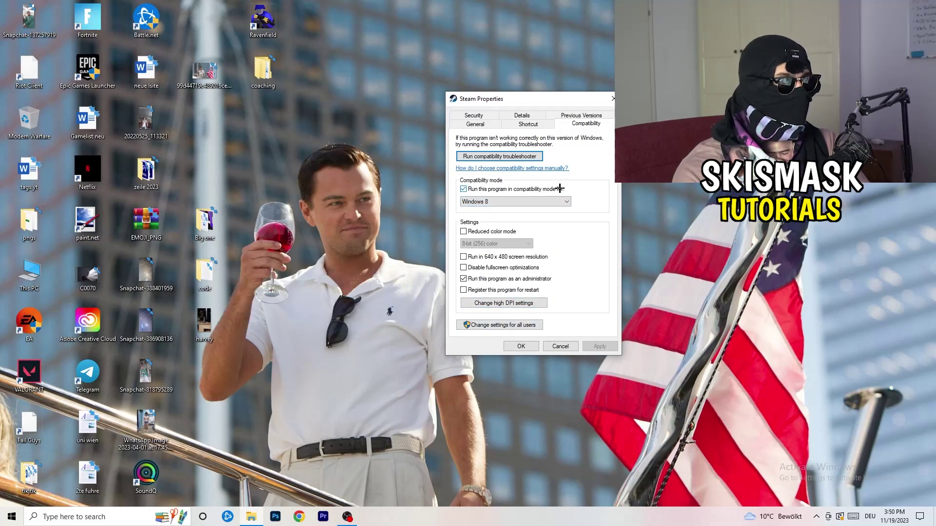
pyautogui.click(520, 202)
pyautogui.click(611, 192)
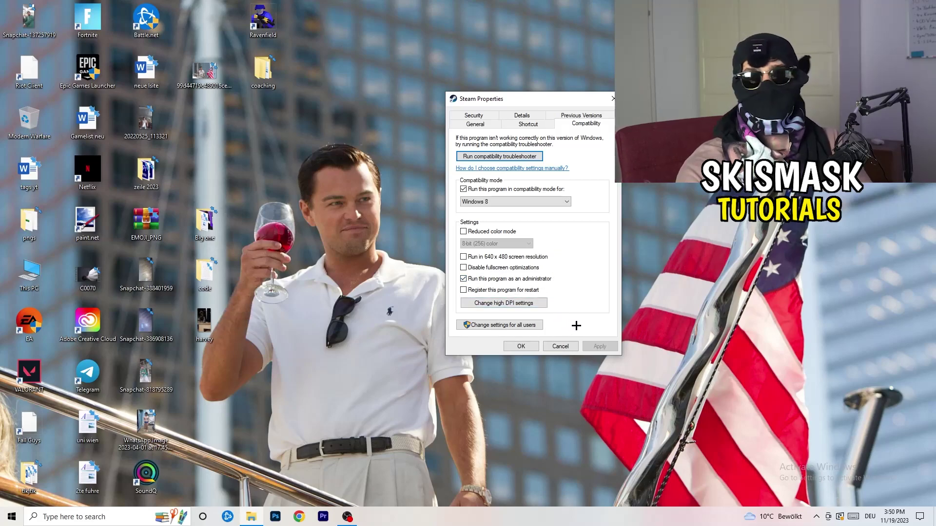
pyautogui.click(524, 346)
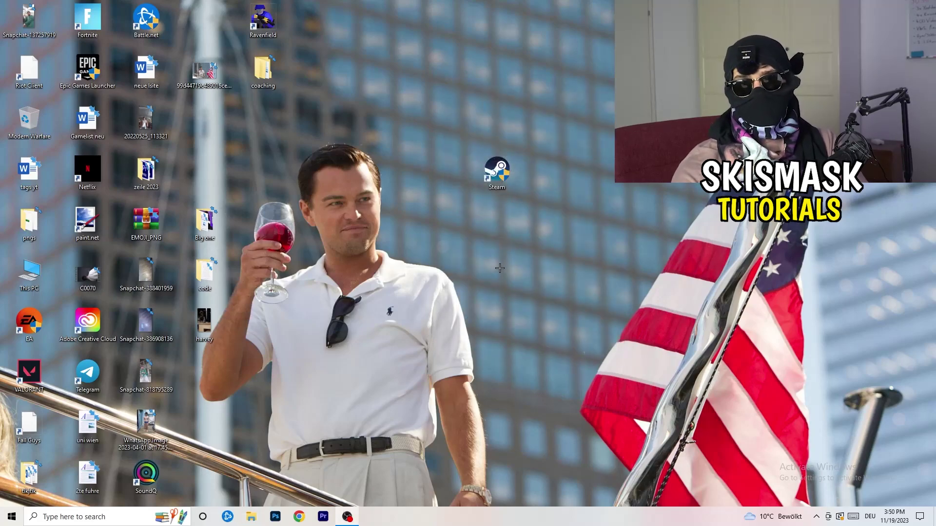
# Step: Place the Steam shortcut beside the other icons and confirm its Windows 8 and administrator settings remain
pyautogui.moveTo(502, 176); pyautogui.dragTo(444, 177)
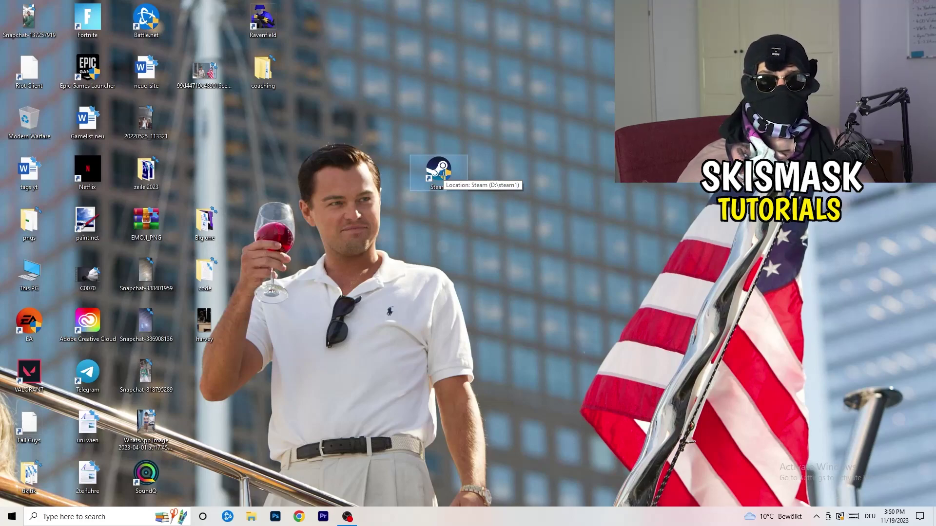
pyautogui.moveTo(443, 175); pyautogui.dragTo(326, 177)
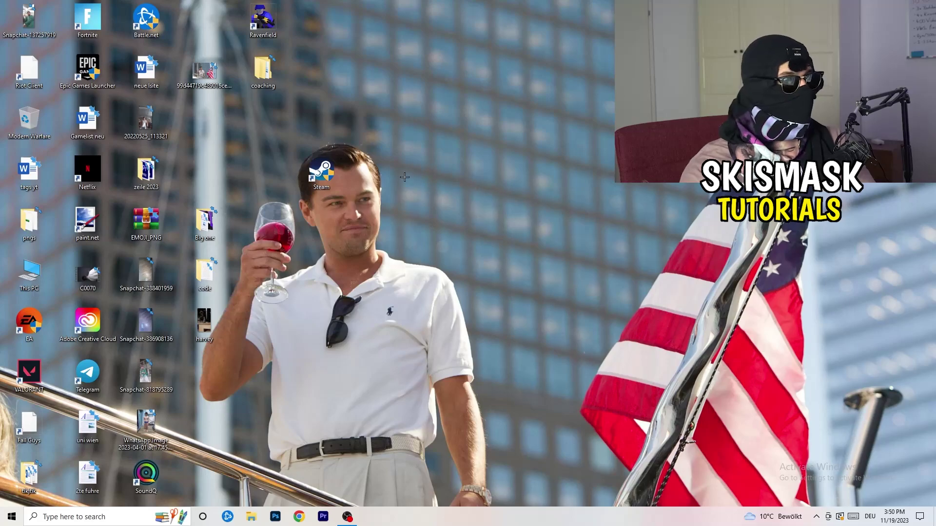
pyautogui.rightClick(322, 181)
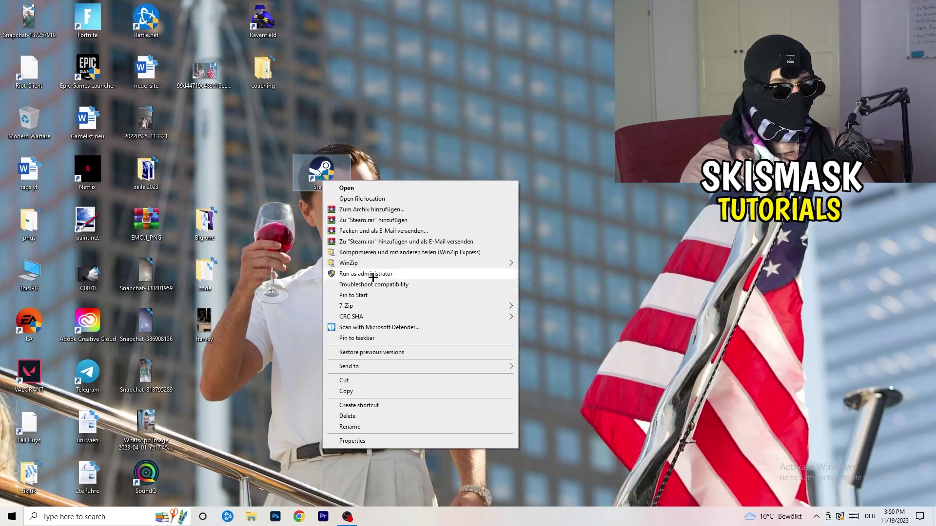
pyautogui.click(352, 442)
pyautogui.click(466, 213)
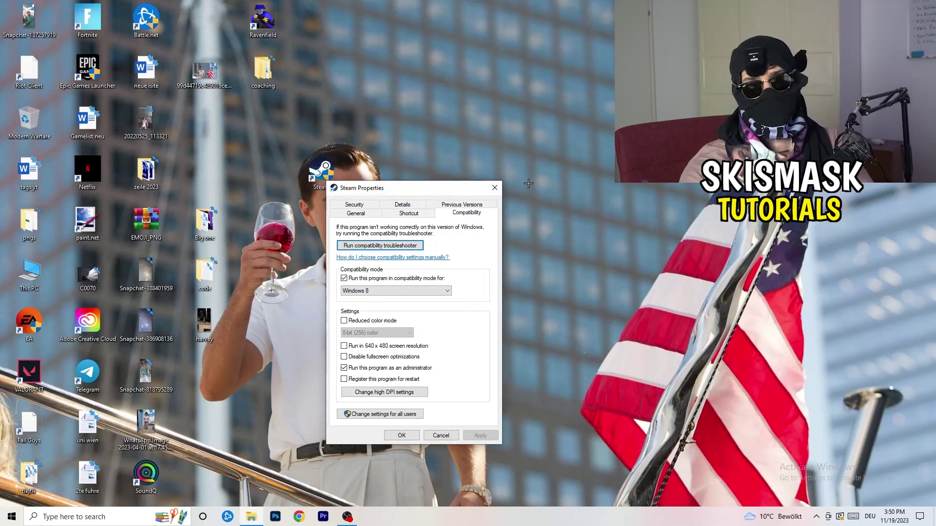
pyautogui.click(494, 188)
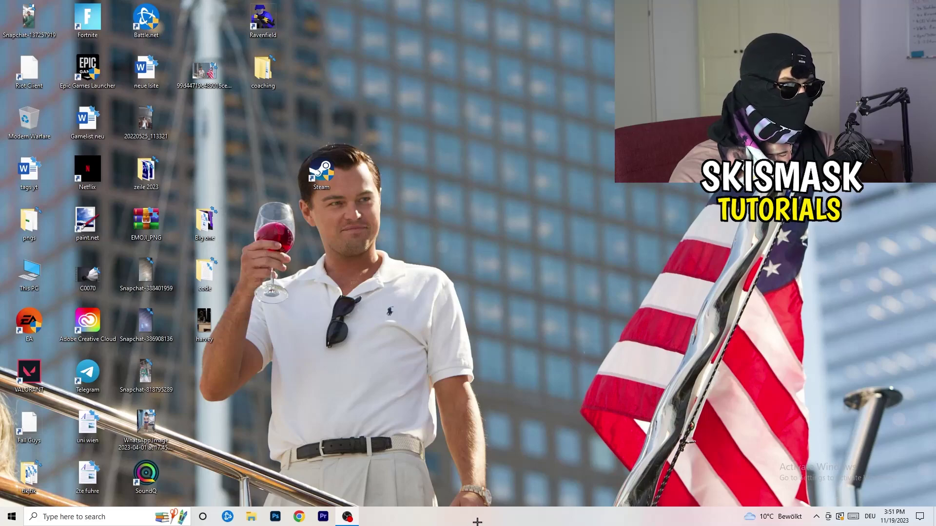
pyautogui.moveTo(481, 521); pyautogui.dragTo(526, 456)
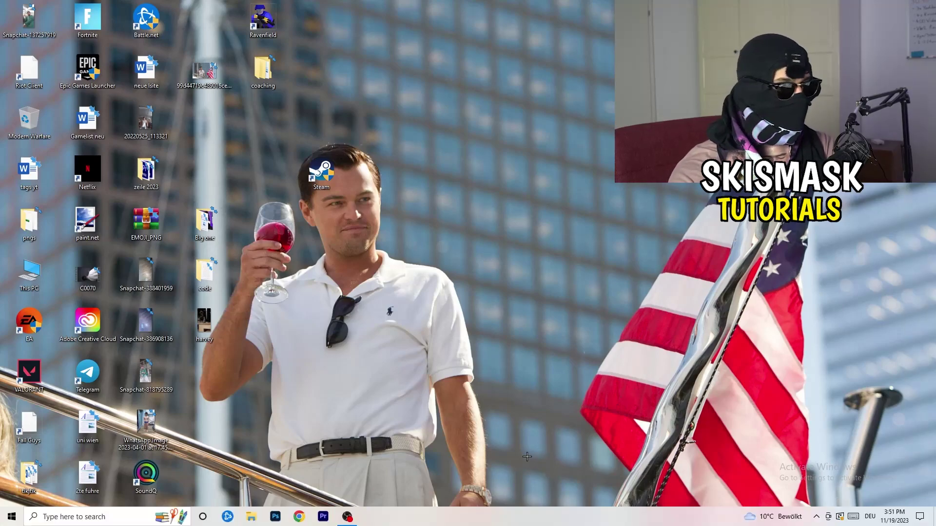
# Step: Launch Task Manager from the taskbar menu and maximize it
pyautogui.rightClick(475, 521)
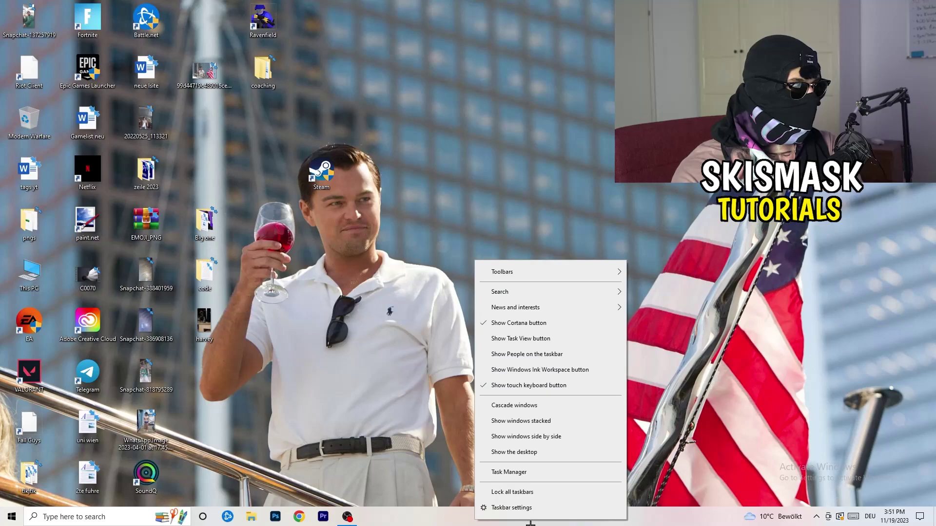
pyautogui.click(522, 473)
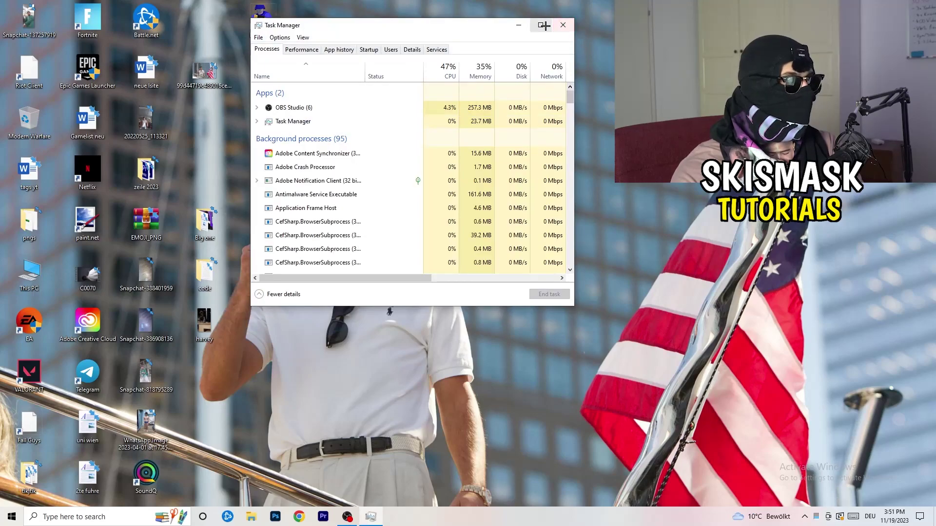
pyautogui.click(540, 26)
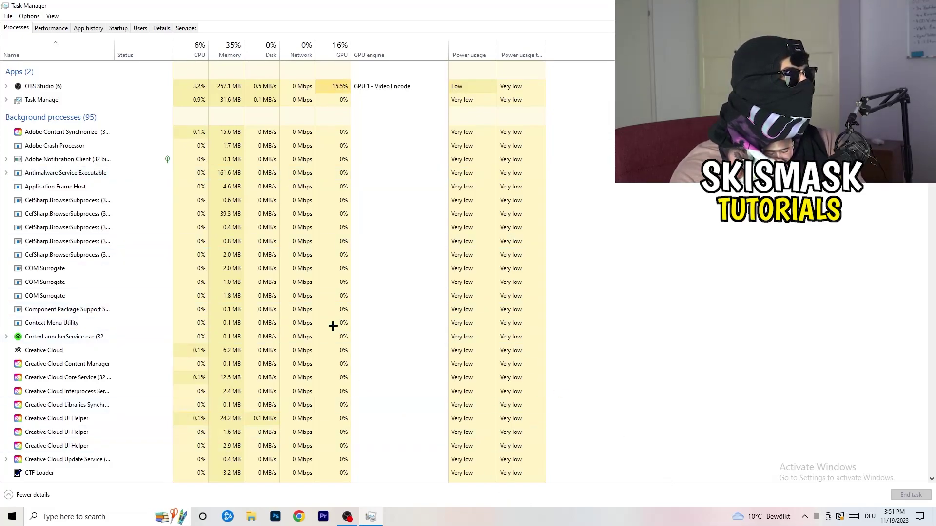
# Step: Inspect the Details process list, then switch to the Startup apps list
pyautogui.click(152, 28)
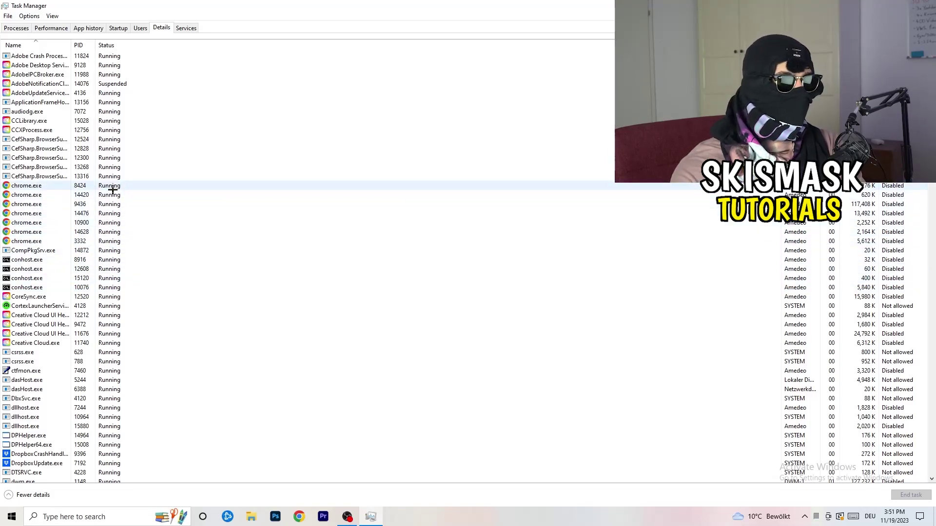
pyautogui.scroll(-3, 113, 190)
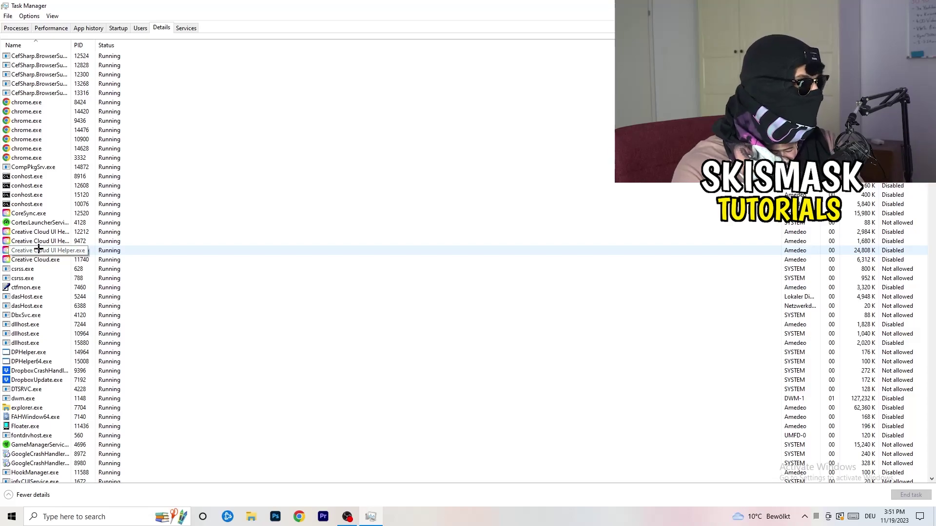
pyautogui.rightClick(39, 250)
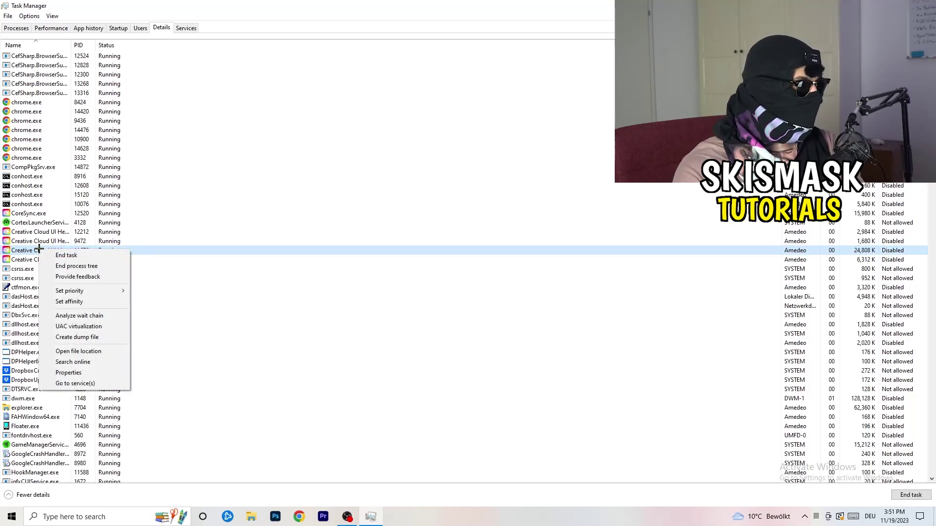
pyautogui.moveTo(85, 292)
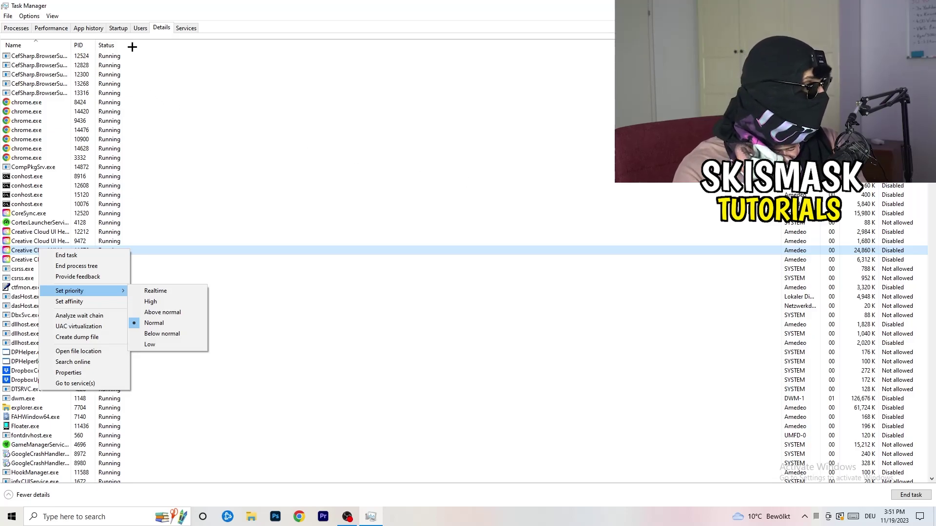
pyautogui.click(119, 27)
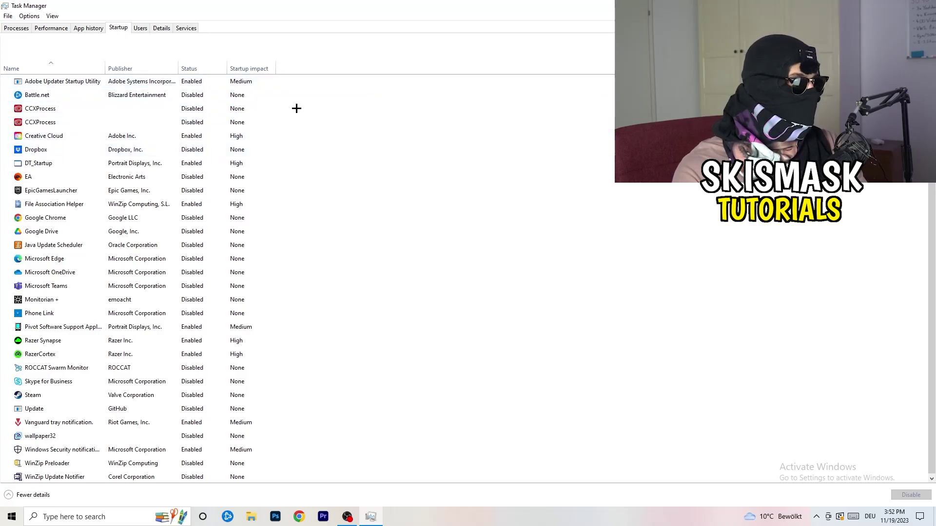
# Step: Look over the File Association Helper startup entry unchanged, then return to the Processes list
pyautogui.scroll(-1, 279, 292)
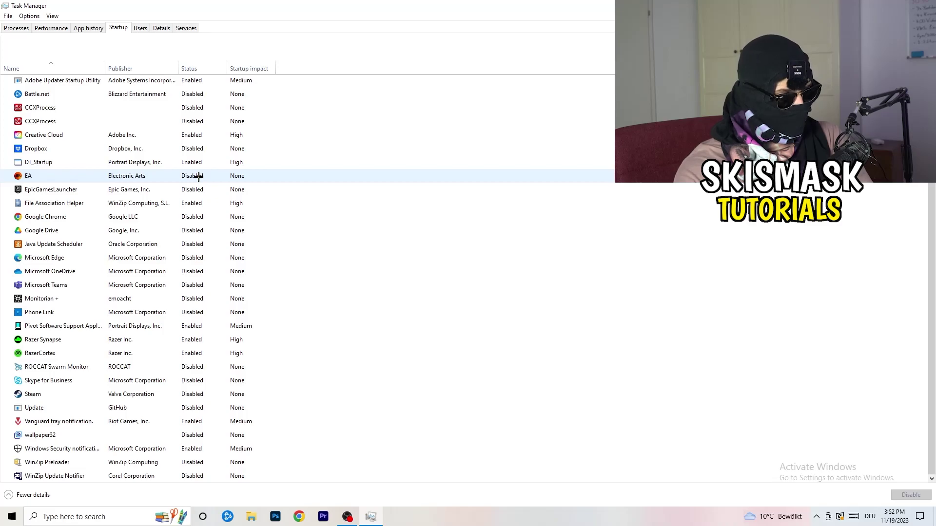
pyautogui.rightClick(200, 204)
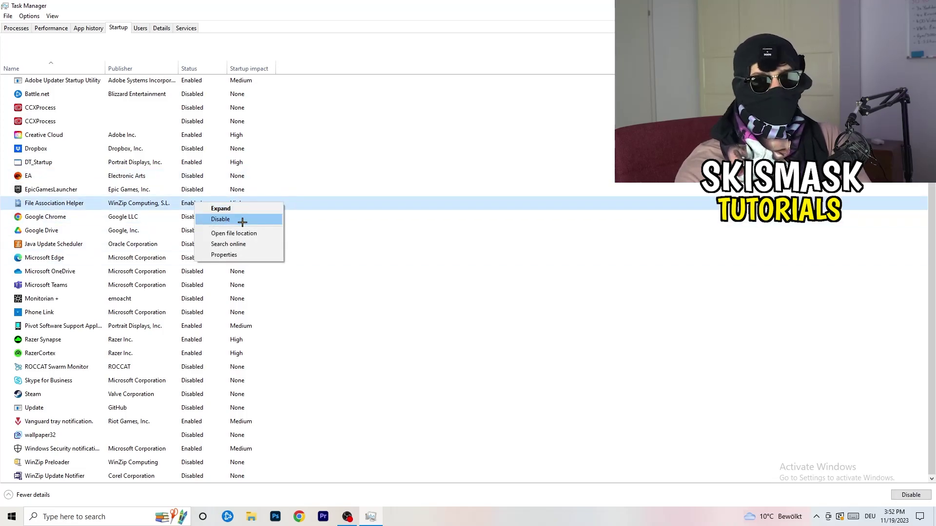
pyautogui.click(382, 71)
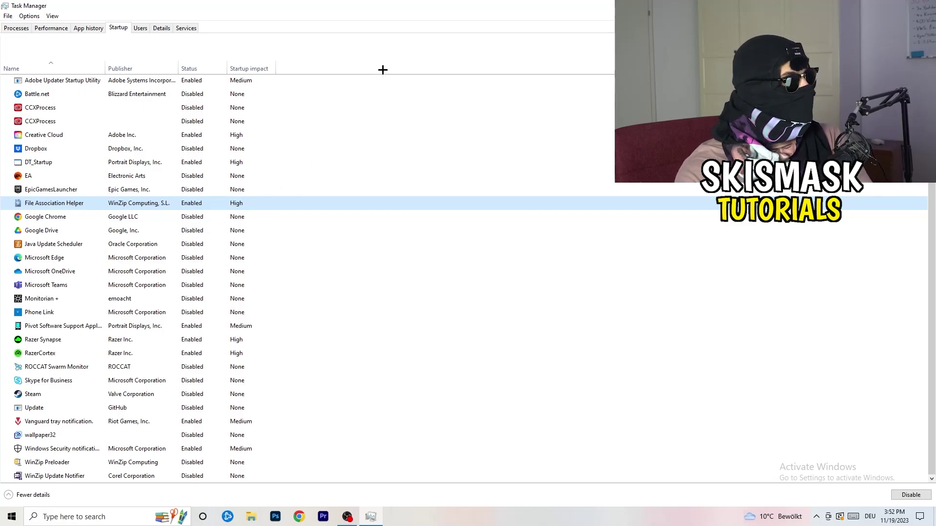
pyautogui.click(24, 29)
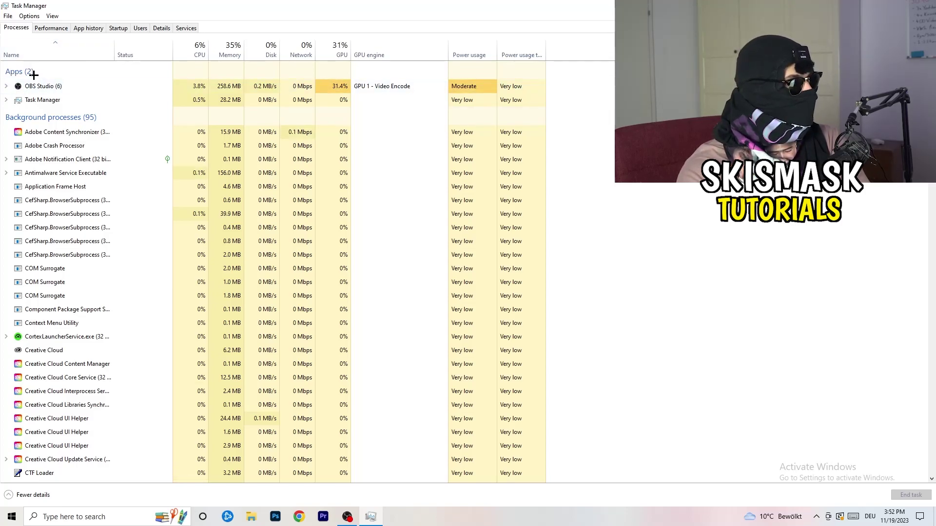
# Step: Sort the process list by CPU, then by GPU highest and lowest first
pyautogui.click(199, 43)
pyautogui.click(336, 47)
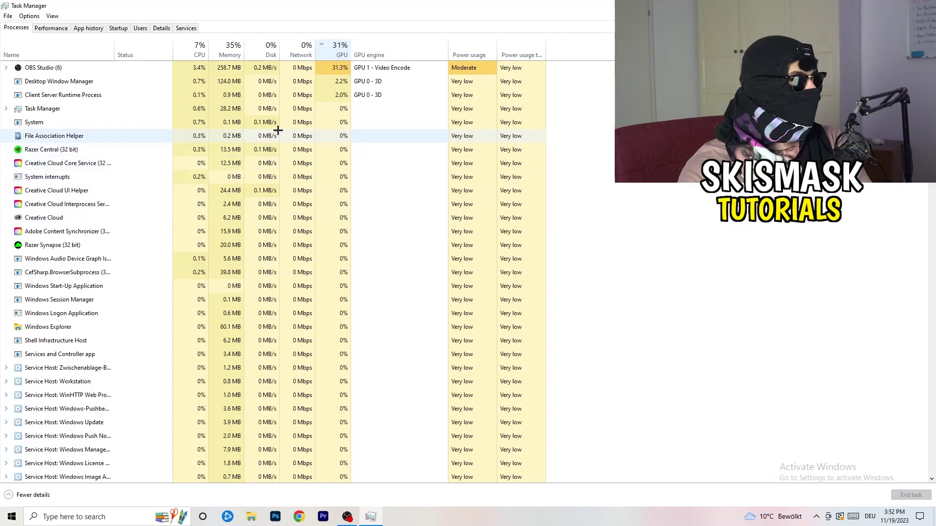
pyautogui.click(336, 55)
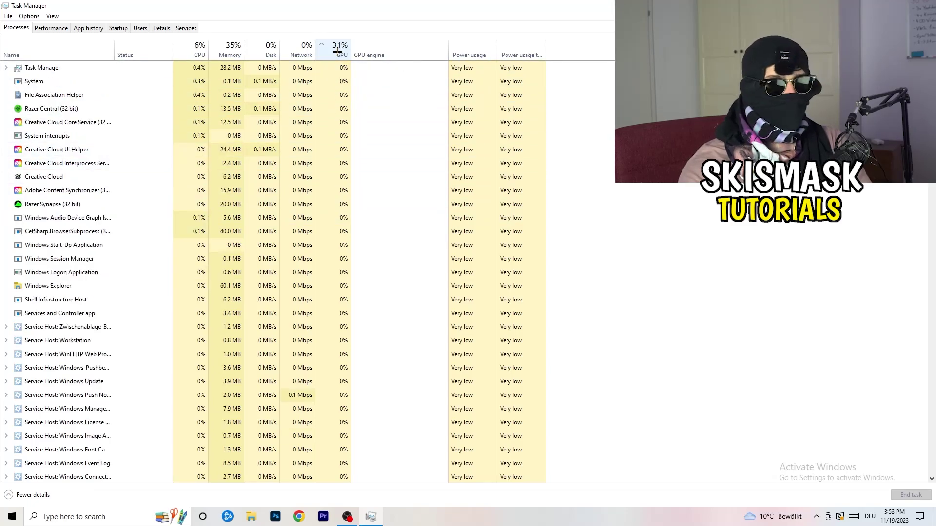
pyautogui.scroll(-15, 344, 152)
pyautogui.scroll(14, 346, 155)
pyautogui.scroll(1, 345, 155)
pyautogui.scroll(-15, 346, 146)
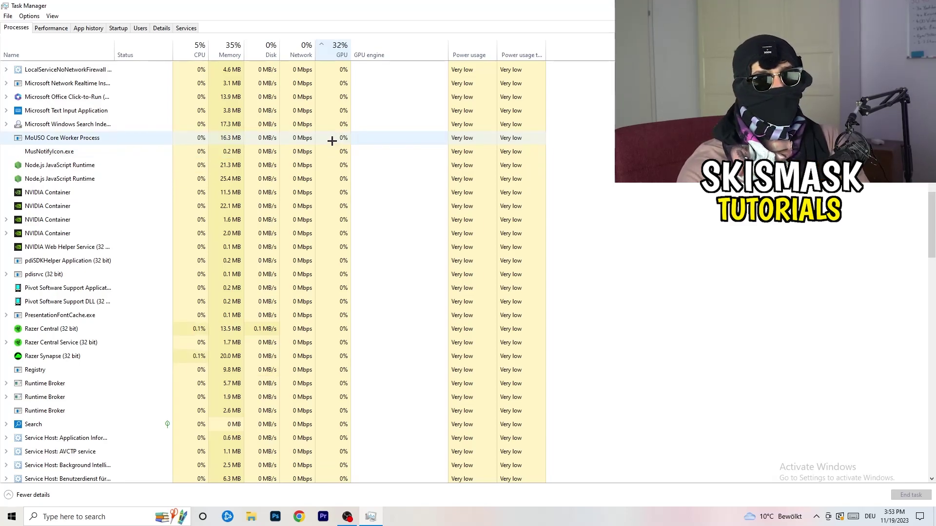
# Step: Check the Windows Search process, re-sort by CPU, and minimize Task Manager to the desktop
pyautogui.rightClick(318, 121)
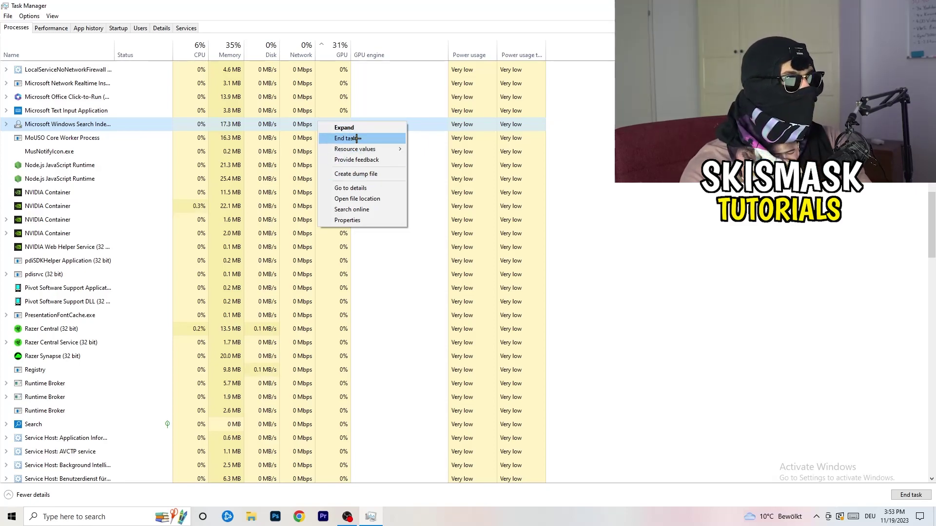
pyautogui.click(197, 50)
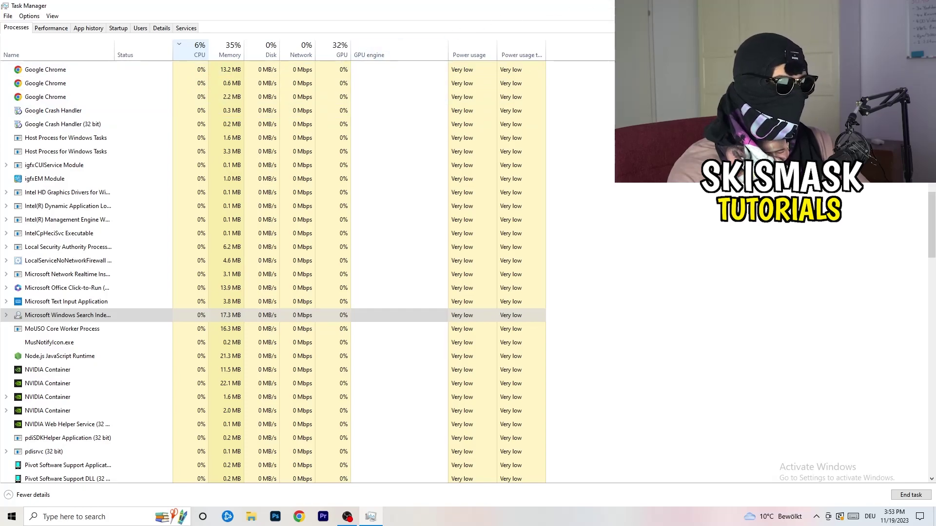
pyautogui.press('super+d')
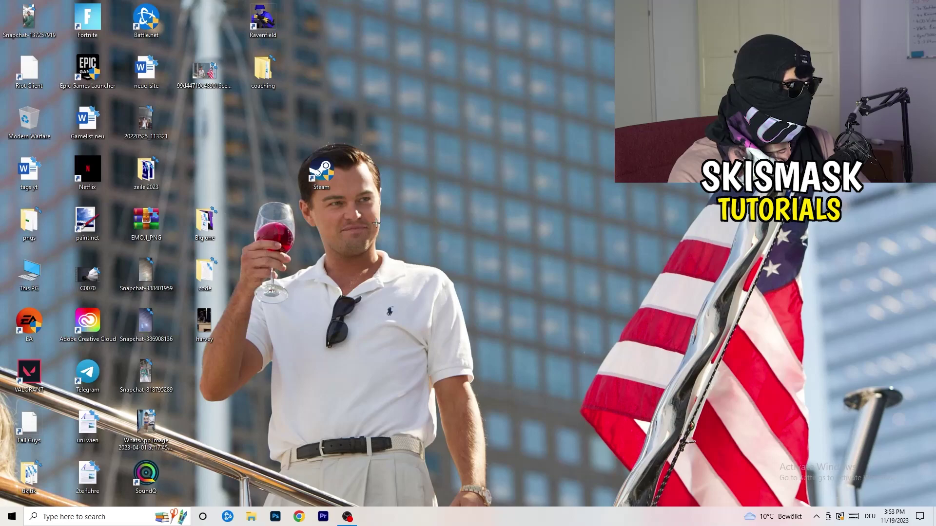
# Step: Launch Settings from Start and go to Gaming's Xbox Game Bar page, showing it off
pyautogui.click(3, 521)
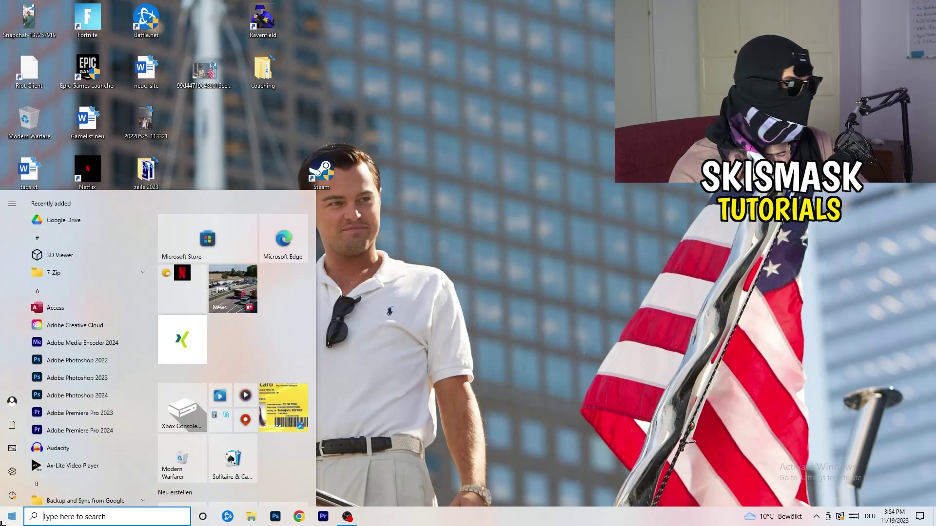
pyautogui.click(12, 472)
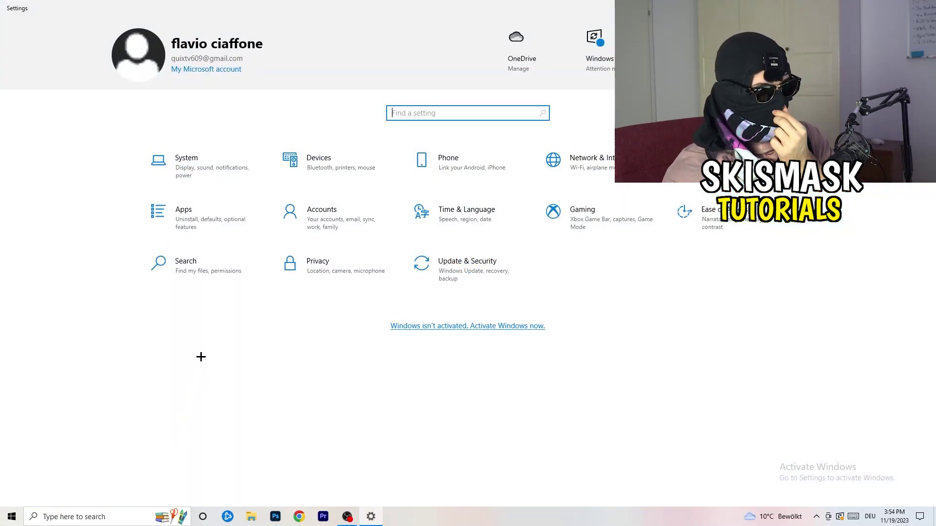
pyautogui.click(566, 224)
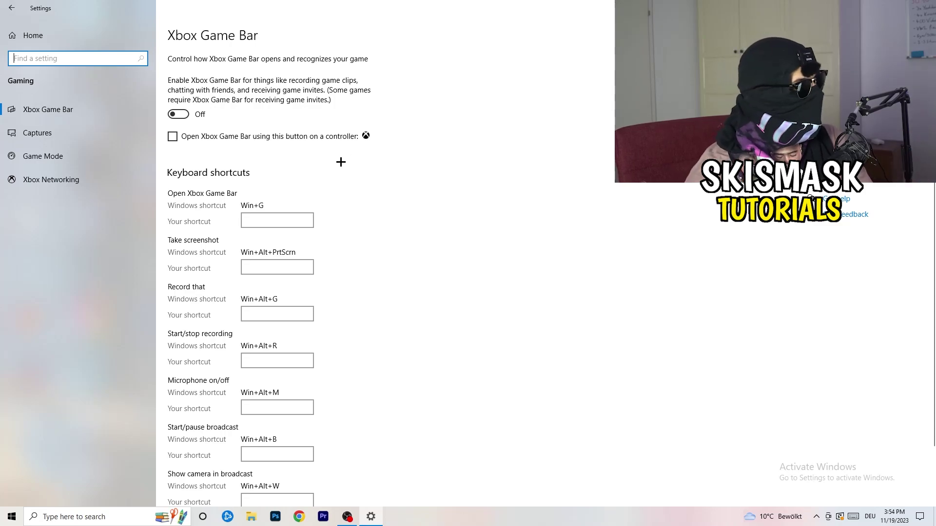
# Step: Show the Captures page, with background recording and audio recording off at 30 fps
pyautogui.click(97, 130)
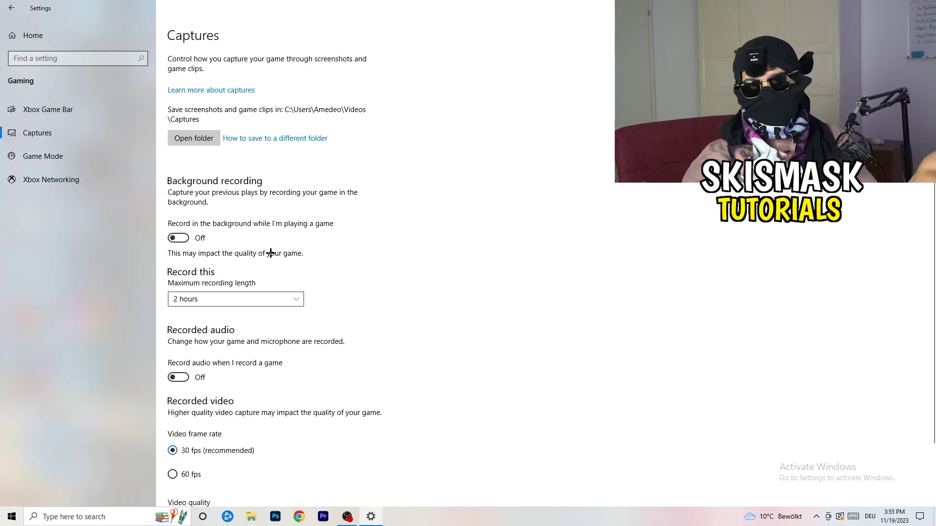
# Step: View the Game Mode page showing Game Mode on, then go back to Settings Home
pyautogui.scroll(-3, 268, 253)
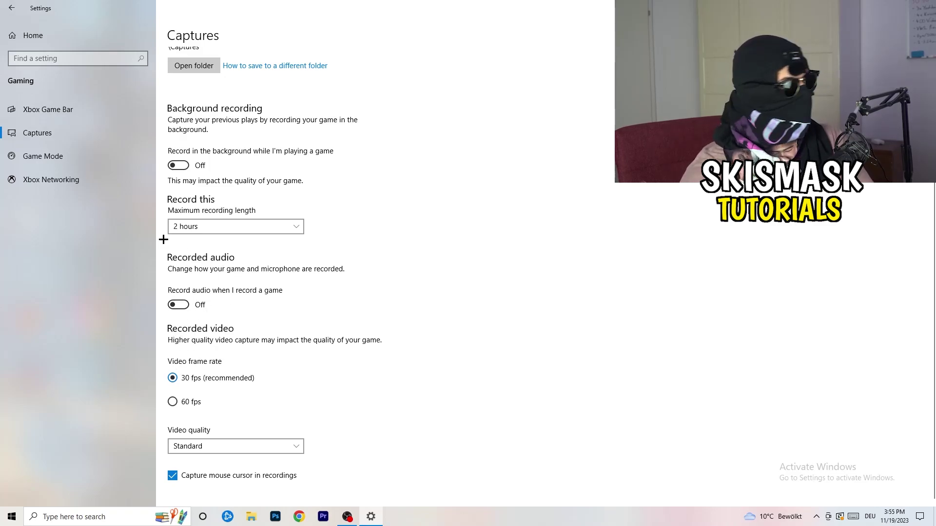
pyautogui.click(23, 155)
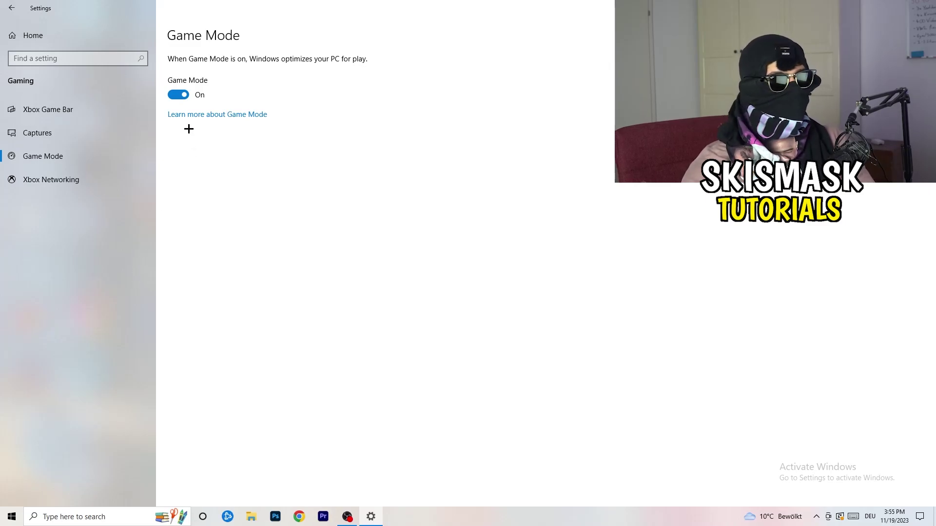
pyautogui.click(11, 8)
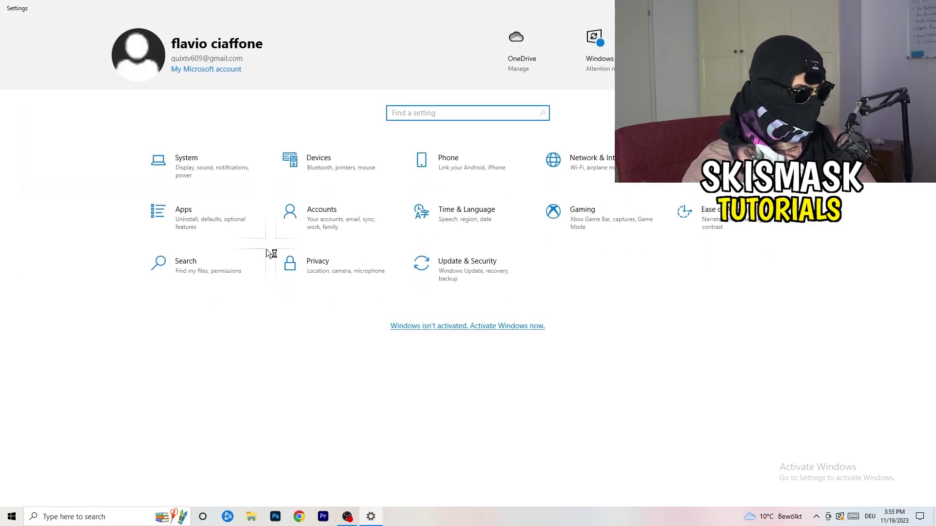